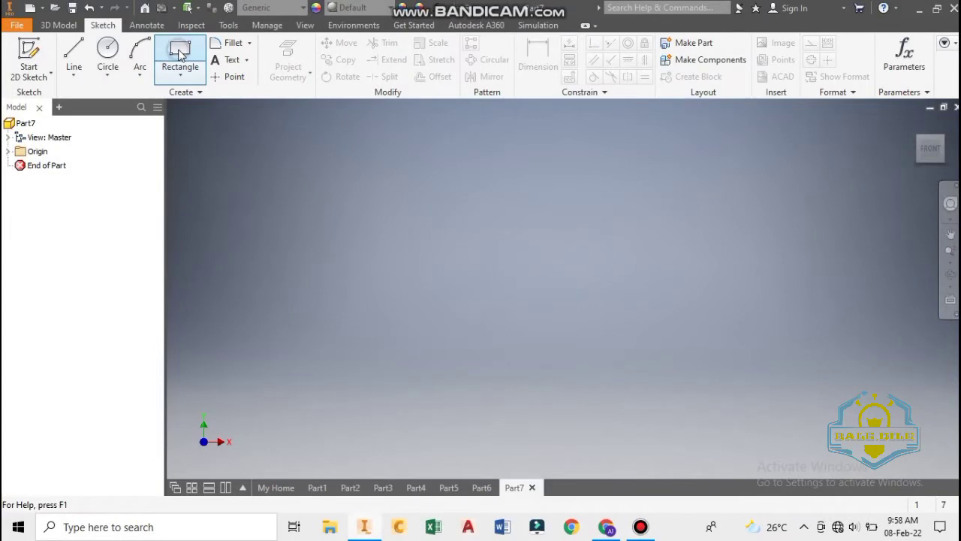
Step: Sketch a rectangle about 20 mm wide and 12 mm high around the origin on the YZ plane
{"action": "left_click", "coordinate": [180, 53]}
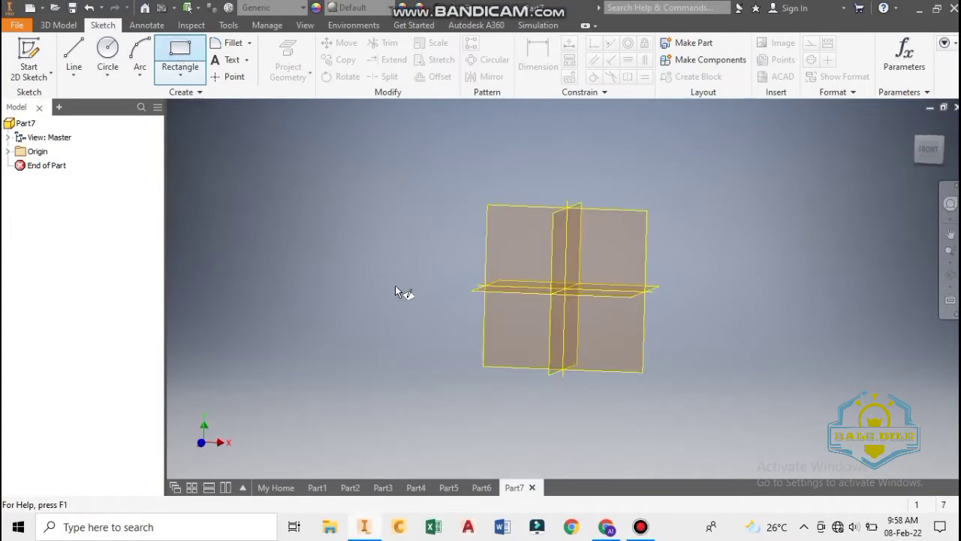
{"action": "left_click", "coordinate": [492, 268]}
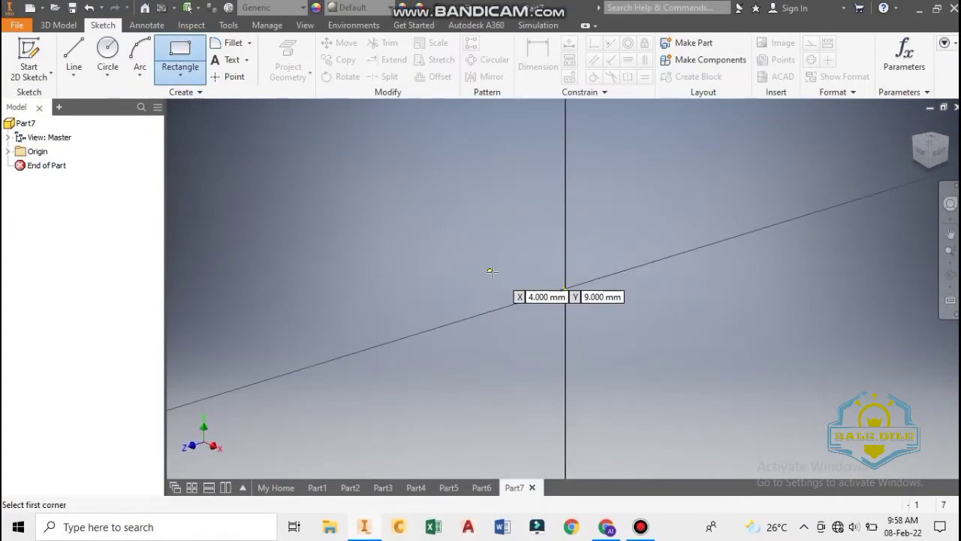
{"action": "left_click", "coordinate": [444, 212]}
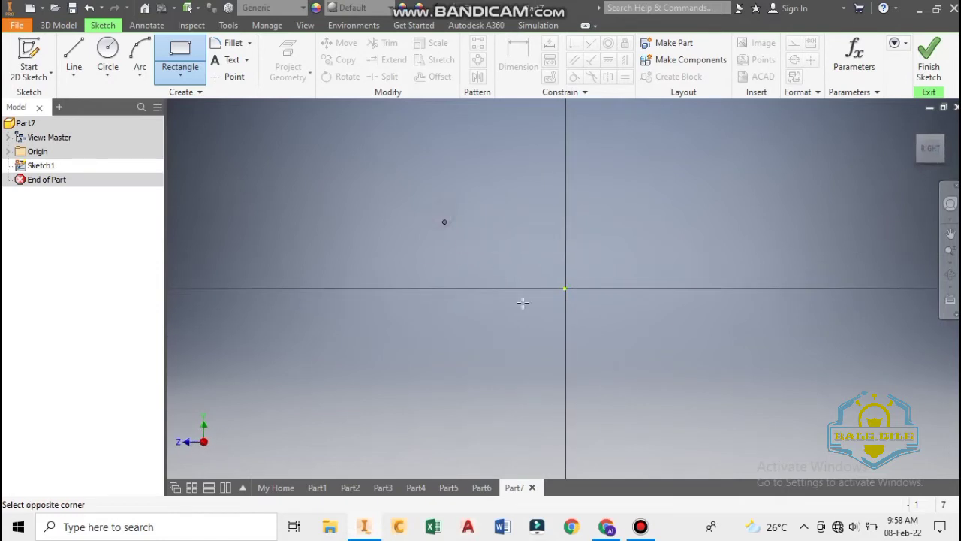
{"action": "left_click", "coordinate": [664, 345]}
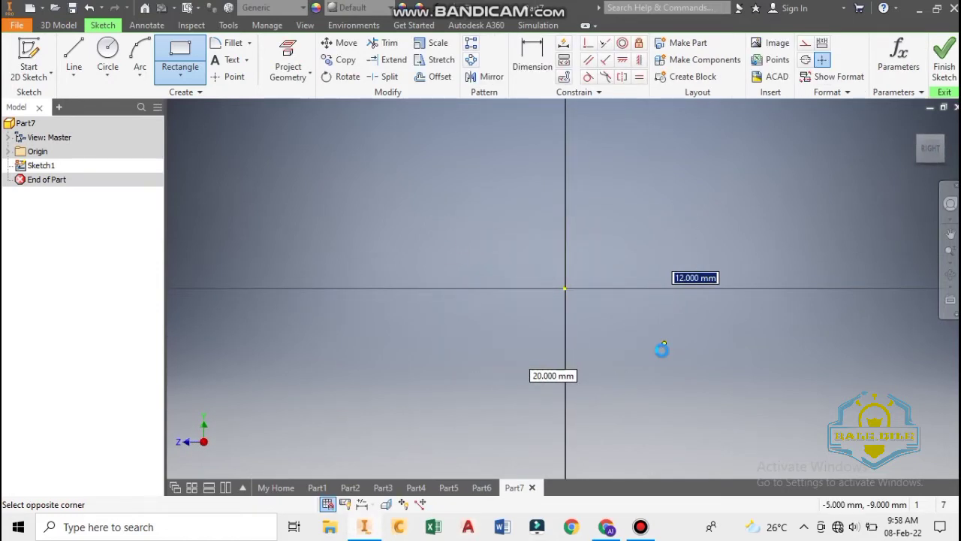
Step: Dimension the rectangle's top edge and set its length to 50 mm
{"action": "left_click", "coordinate": [530, 60]}
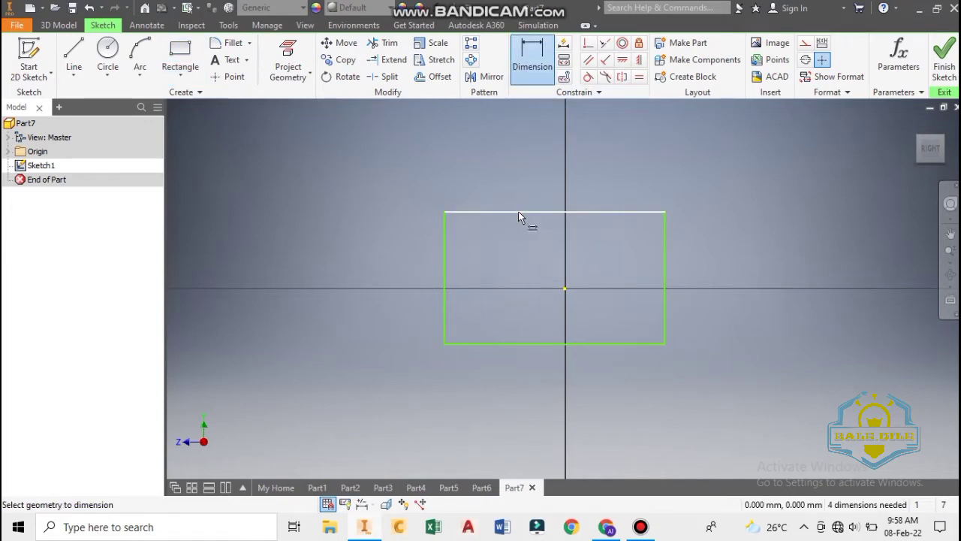
{"action": "left_click", "coordinate": [518, 212]}
{"action": "left_click", "coordinate": [498, 178]}
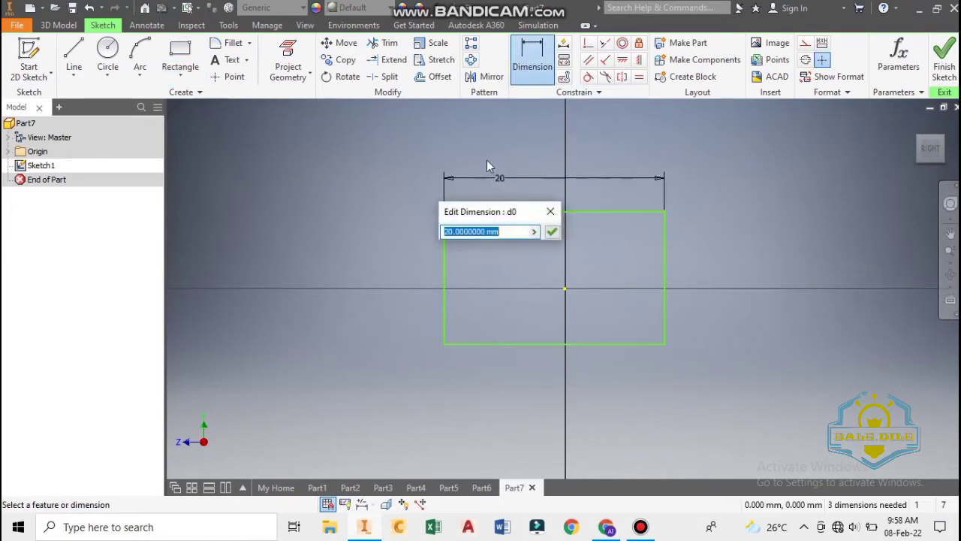
{"action": "type", "text": "50"}
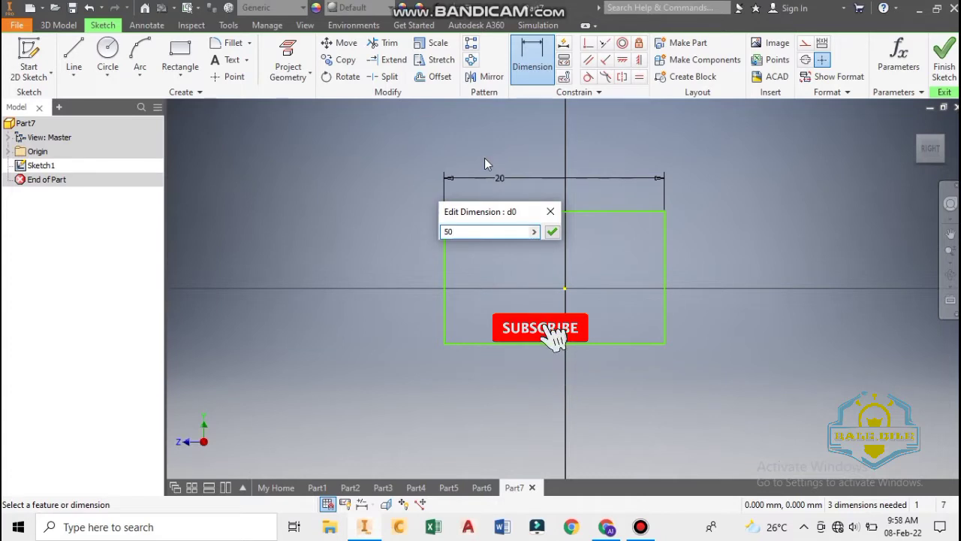
{"action": "key", "text": "BackSpace"}
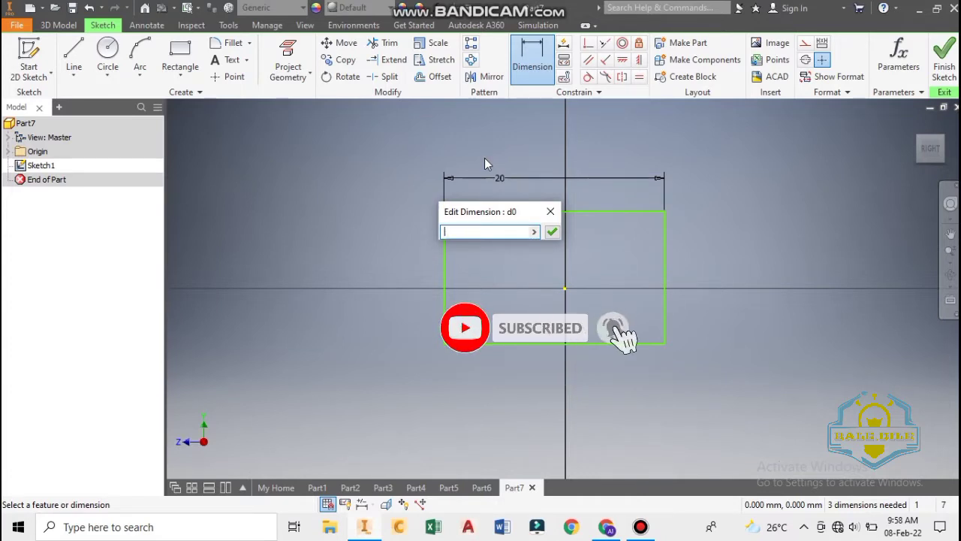
{"action": "type", "text": "0"}
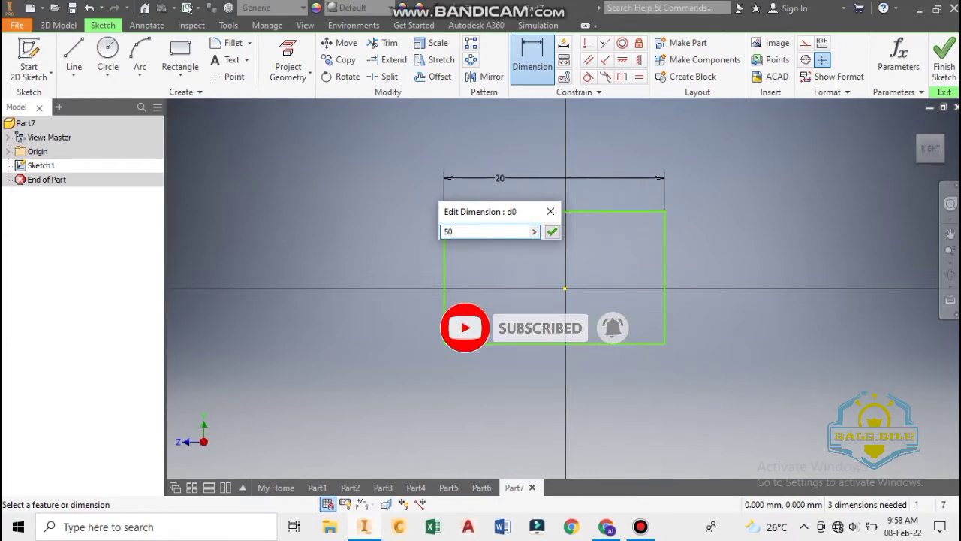
{"action": "key", "text": "Return"}
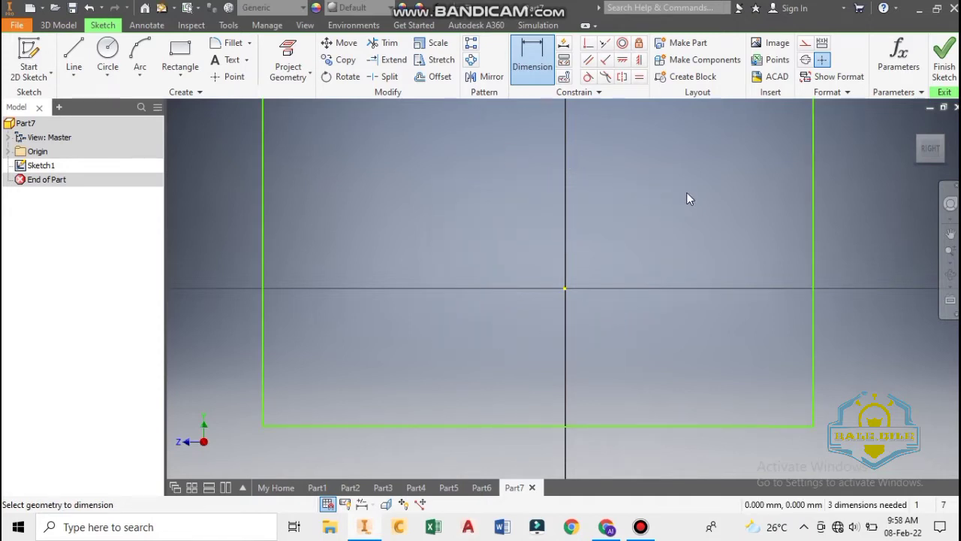
Step: Dimension the rectangle's vertical side and set its height to 40 mm
{"action": "left_click", "coordinate": [931, 150]}
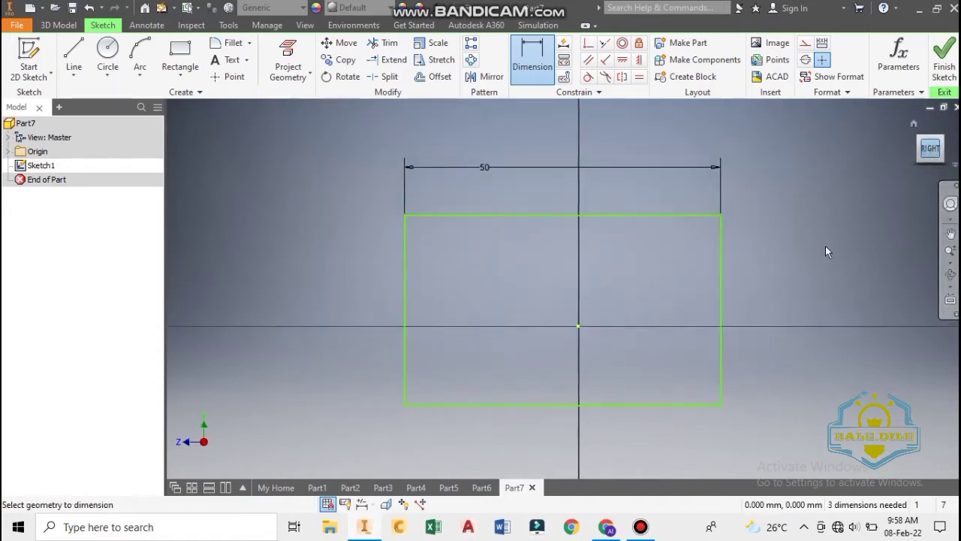
{"action": "left_click", "coordinate": [711, 297]}
{"action": "left_click", "coordinate": [744, 293]}
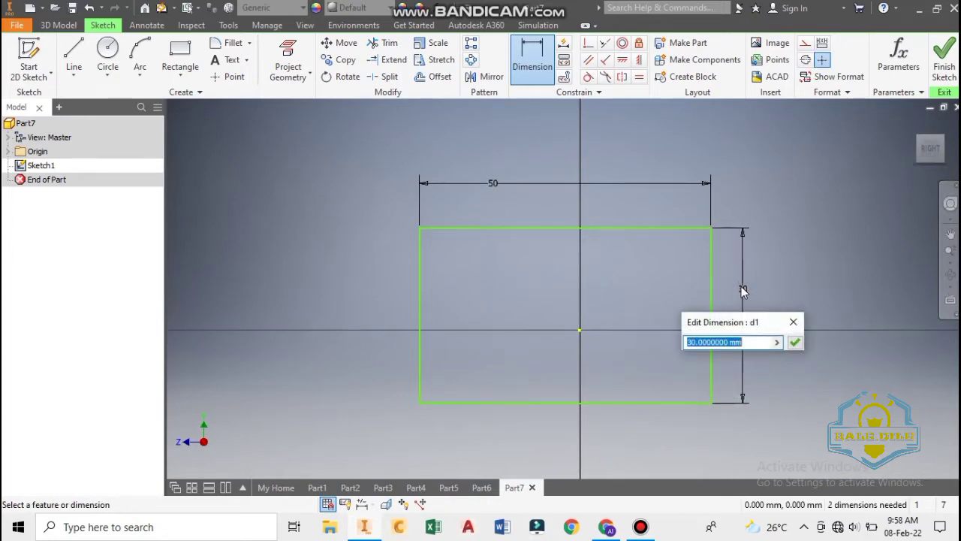
{"action": "type", "text": "40"}
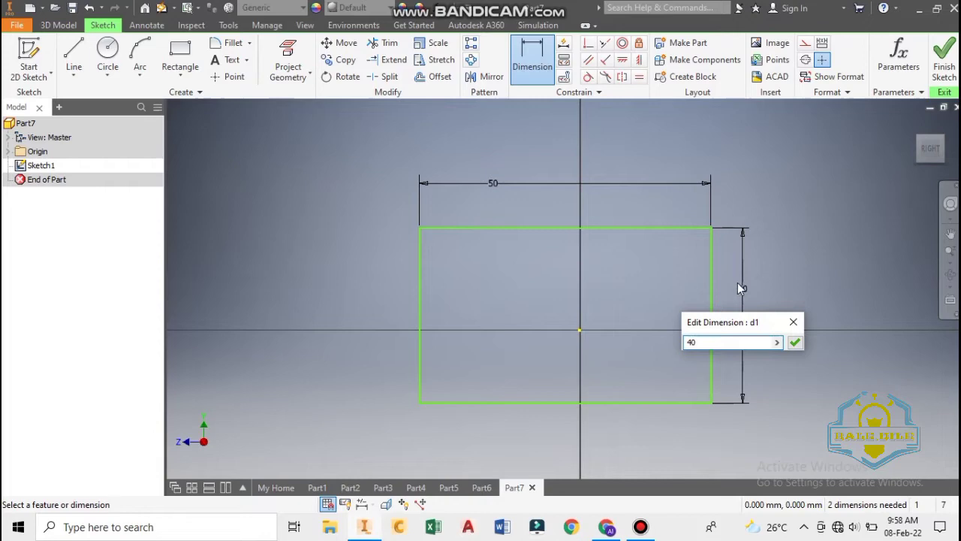
{"action": "key", "text": "Return"}
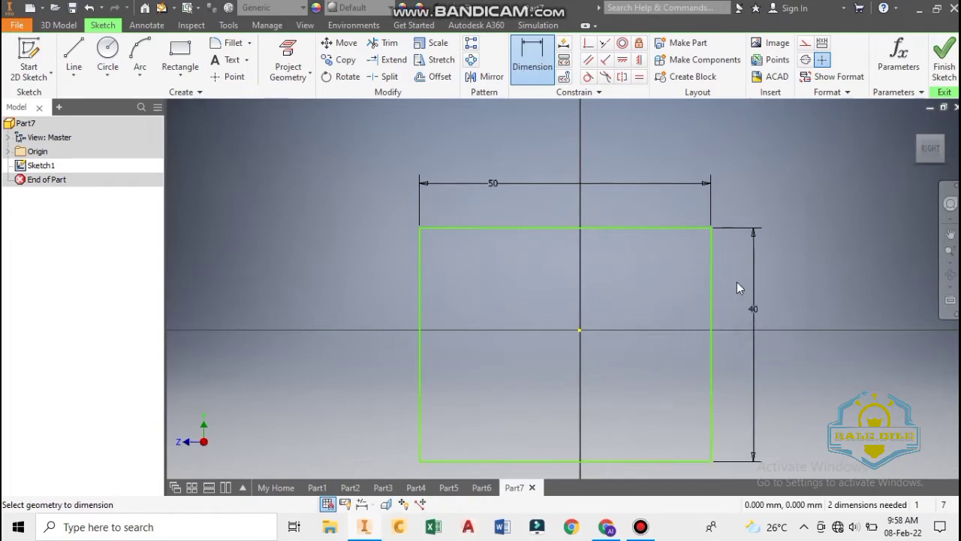
Step: Extrude the rectangle into a solid block with a distance of 35 mm
{"action": "left_click", "coordinate": [60, 25]}
{"action": "left_click", "coordinate": [75, 60]}
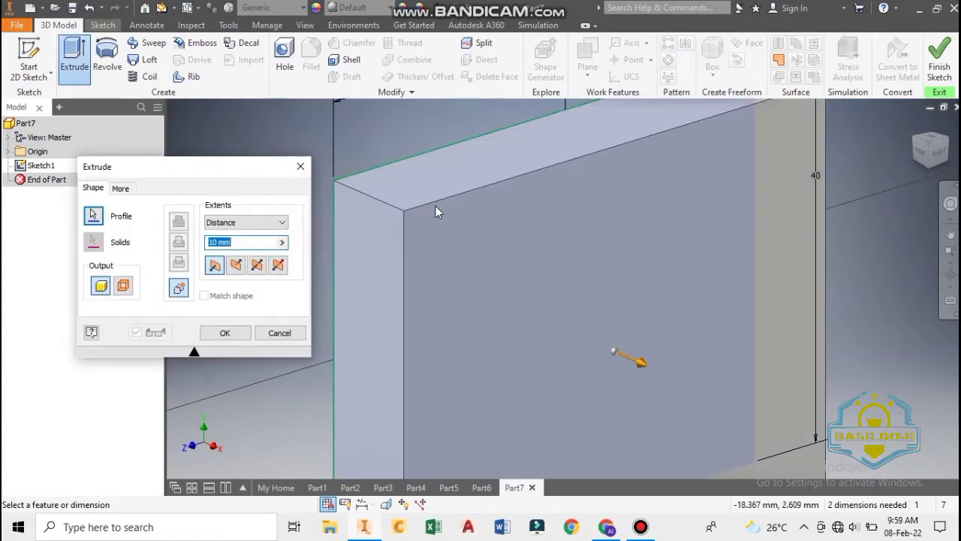
{"action": "key", "text": "BackSpace"}
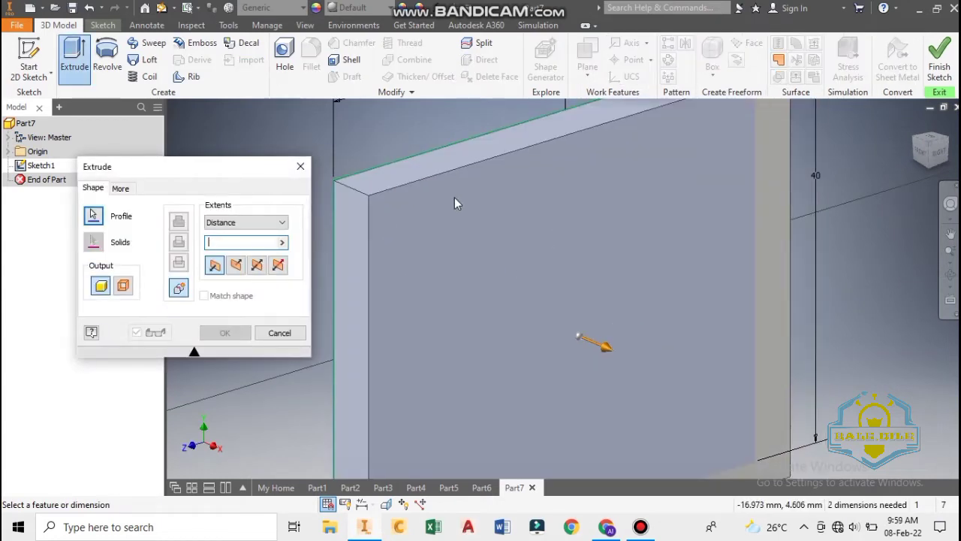
{"action": "type", "text": "35"}
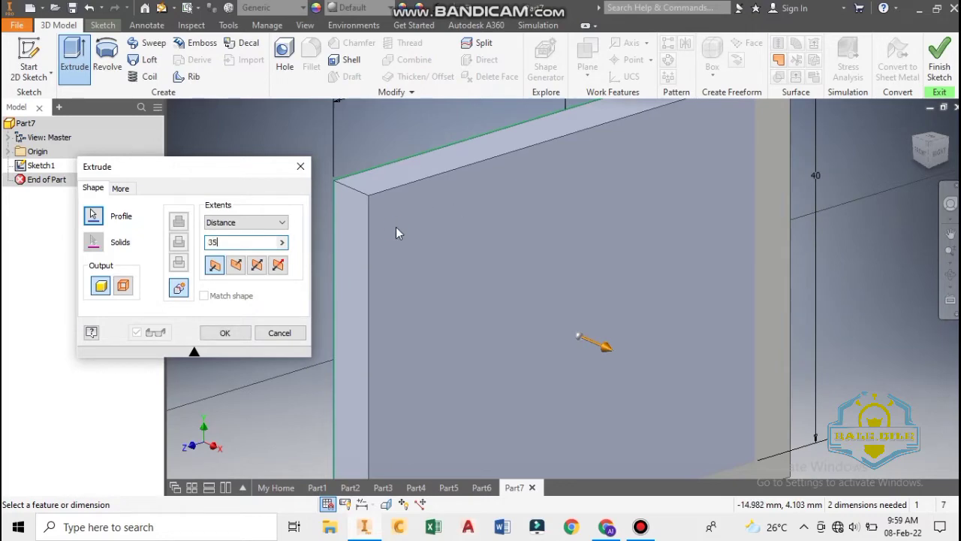
{"action": "left_click", "coordinate": [226, 333]}
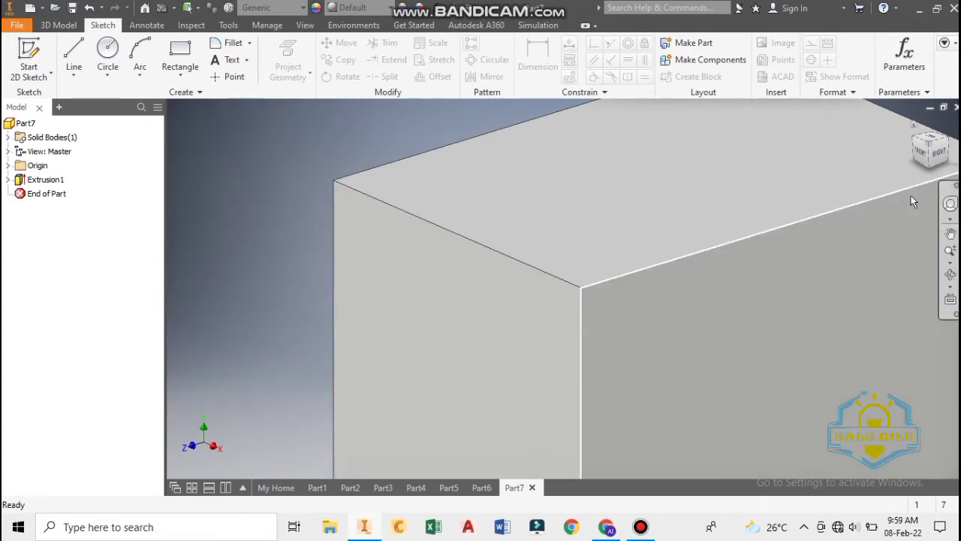
Step: Start a sketch on the block's bottom face and draw a rectangle between opposite corners, covering the whole face
{"action": "left_click", "coordinate": [939, 155]}
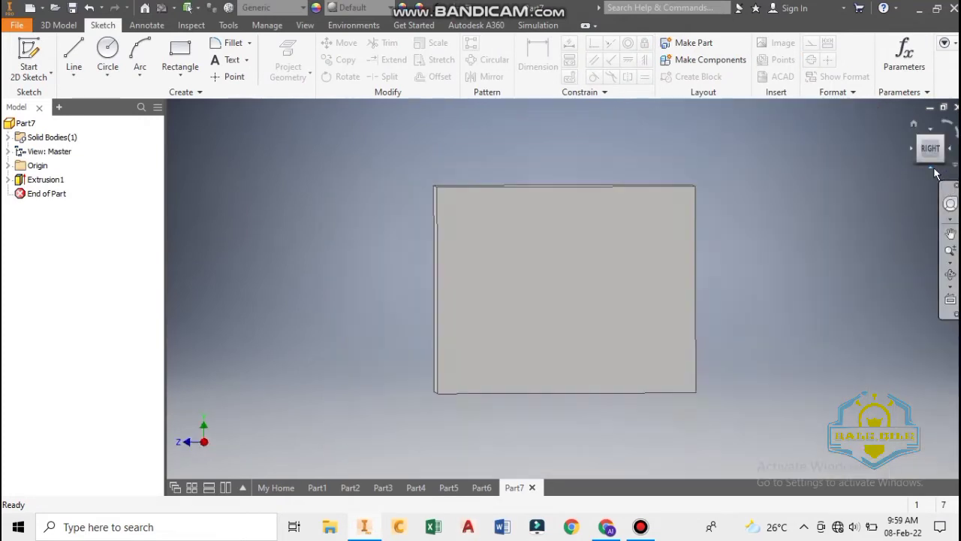
{"action": "left_click", "coordinate": [934, 170]}
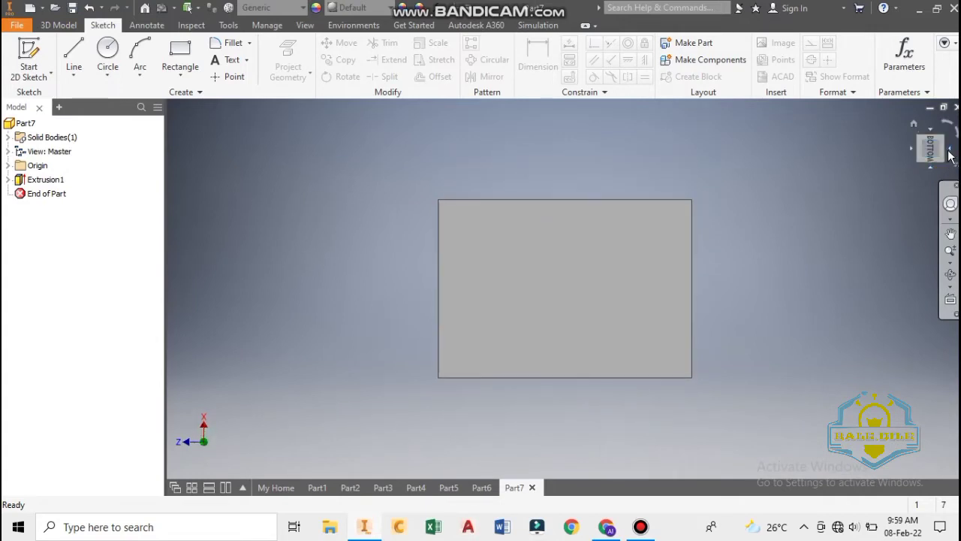
{"action": "left_click", "coordinate": [951, 155]}
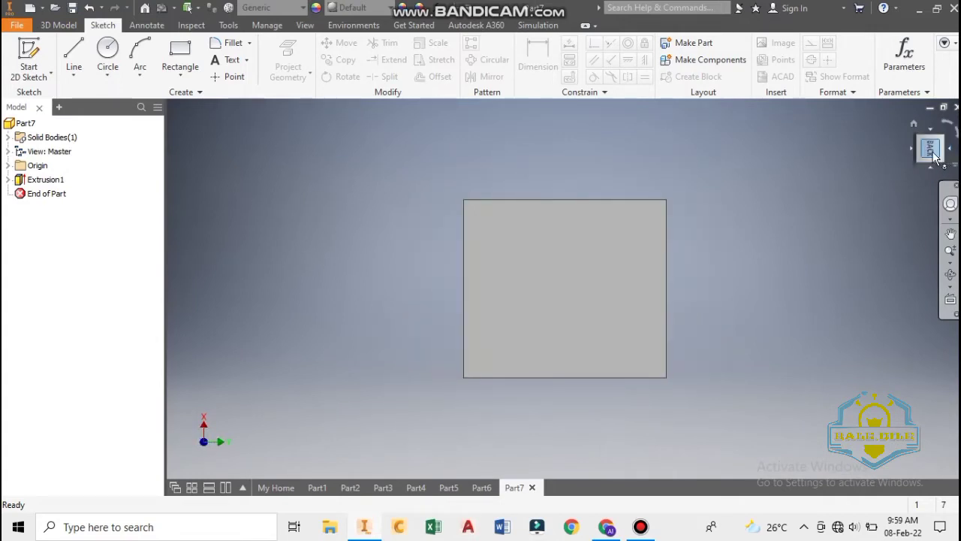
{"action": "left_click", "coordinate": [912, 150]}
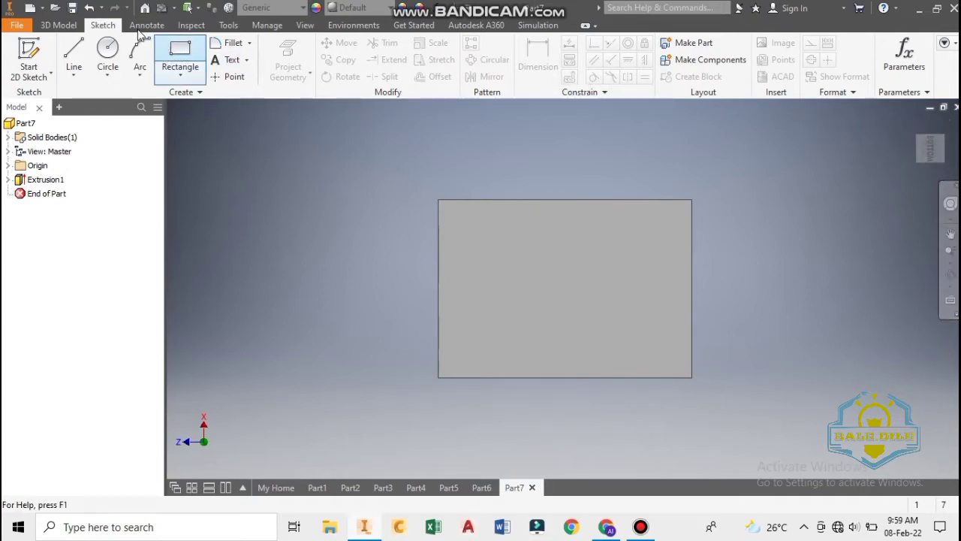
{"action": "left_click", "coordinate": [181, 59]}
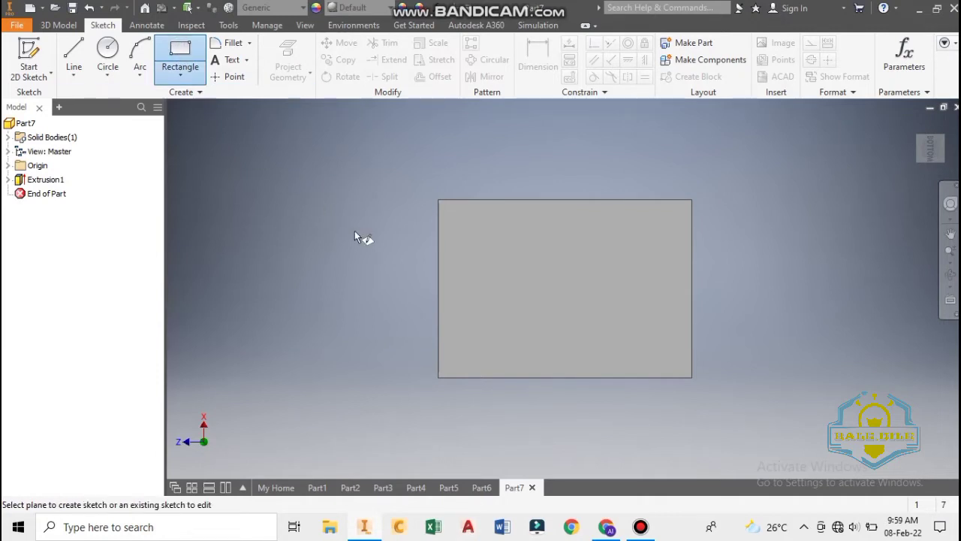
{"action": "left_click", "coordinate": [474, 233]}
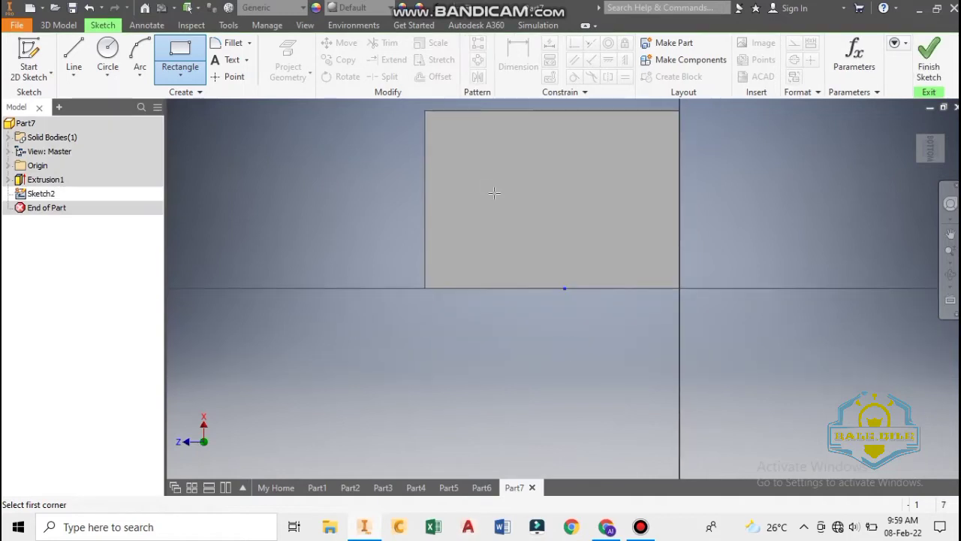
{"action": "middle_click_drag", "start_coordinate": [498, 221], "coordinate": [500, 235]}
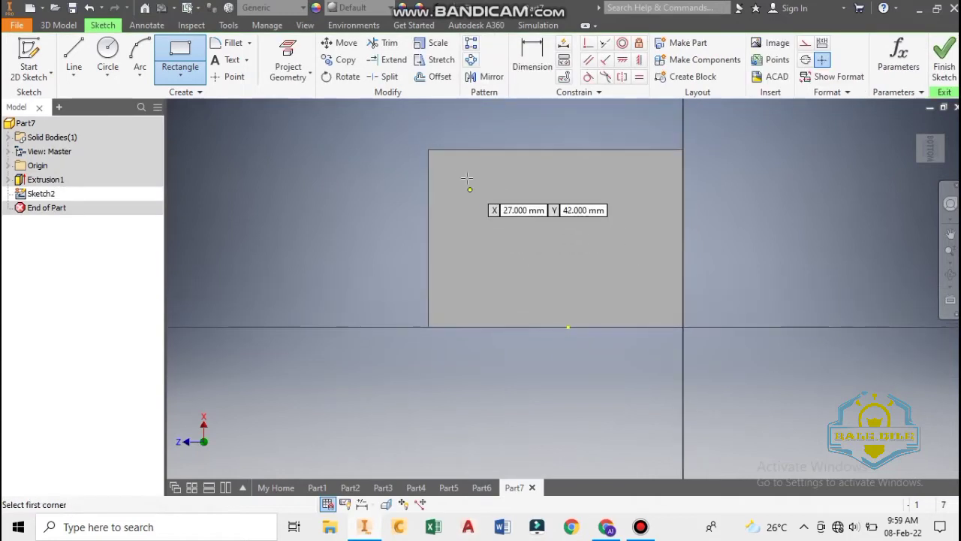
{"action": "left_click", "coordinate": [430, 149]}
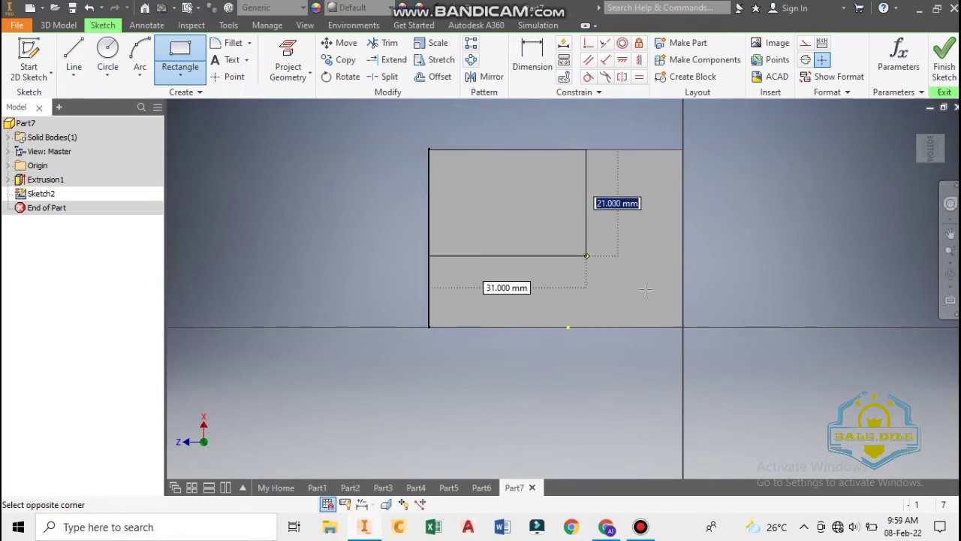
{"action": "left_click", "coordinate": [683, 326]}
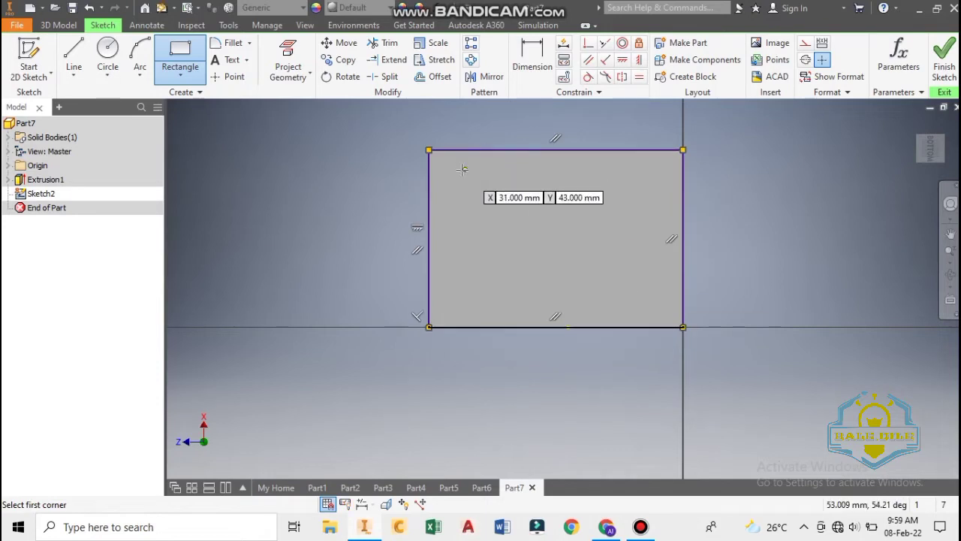
Step: Offset the bottom-face rectangle inward by 3 mm
{"action": "left_click", "coordinate": [442, 79]}
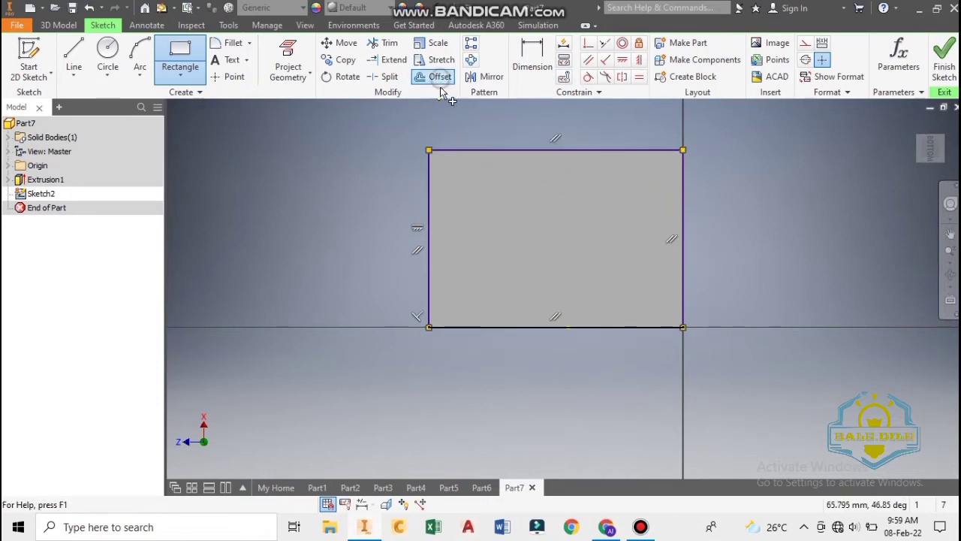
{"action": "left_click", "coordinate": [471, 149]}
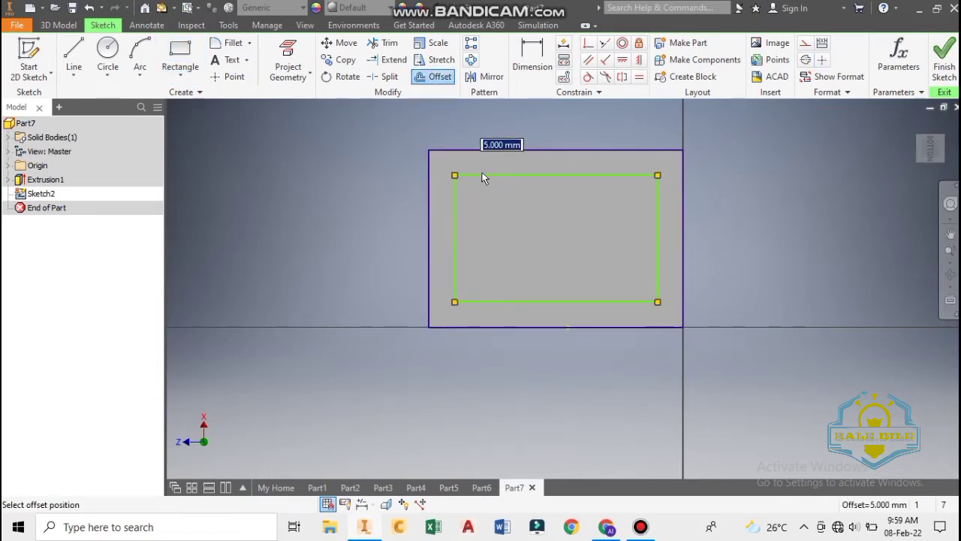
{"action": "type", "text": "3"}
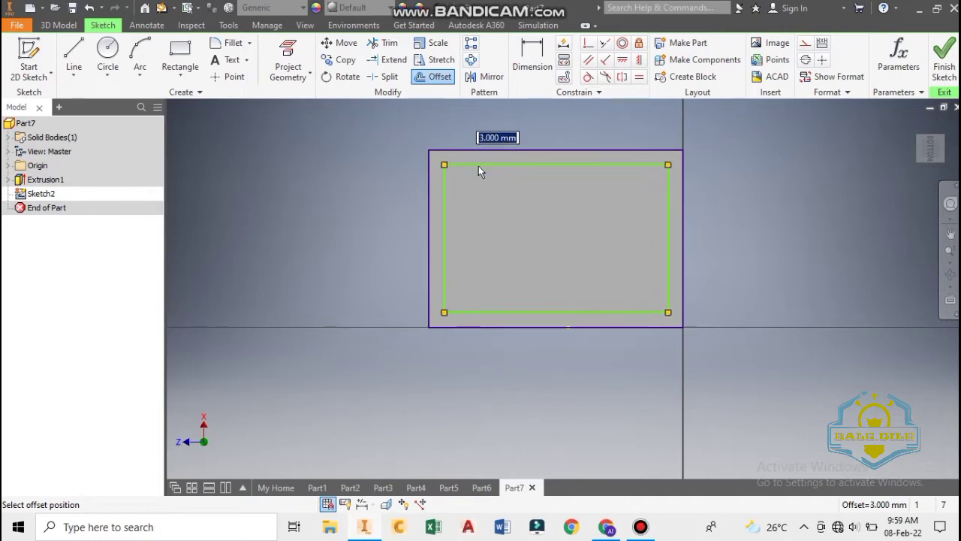
{"action": "key", "text": "Return"}
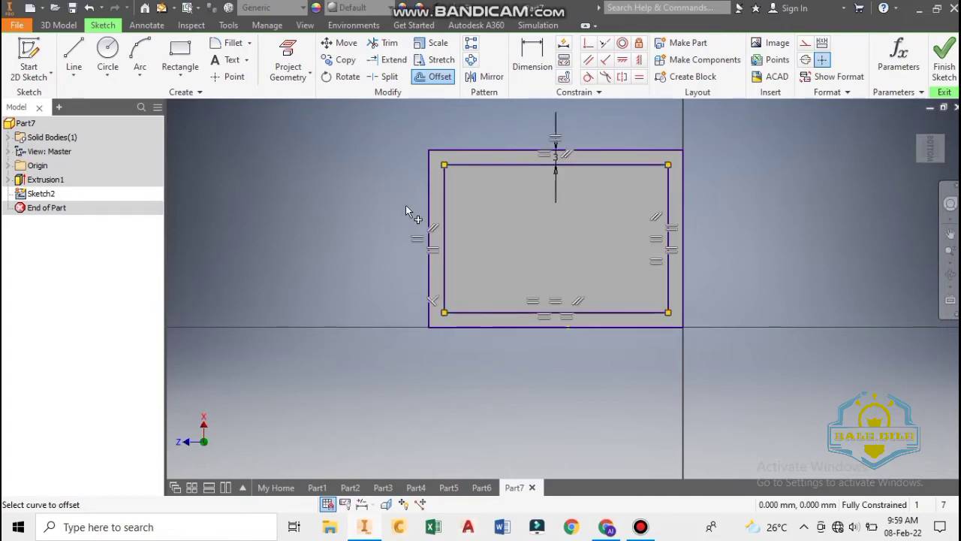
Step: Cut the inset rectangle 35 mm into the block with Extrude, reversing the direction so it hollows out the block
{"action": "middle_click_drag", "start_coordinate": [405, 205], "coordinate": [425, 233], "text": "shift"}
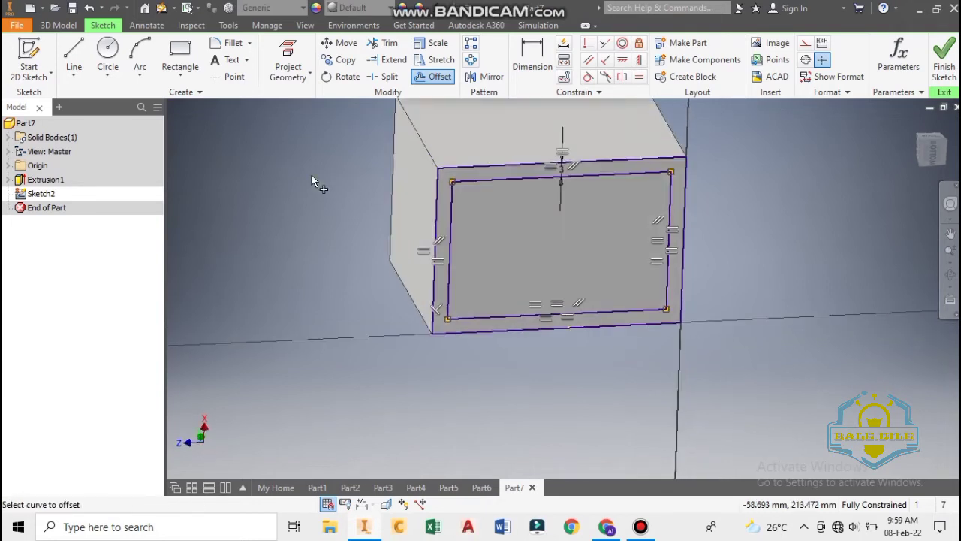
{"action": "left_click", "coordinate": [54, 25]}
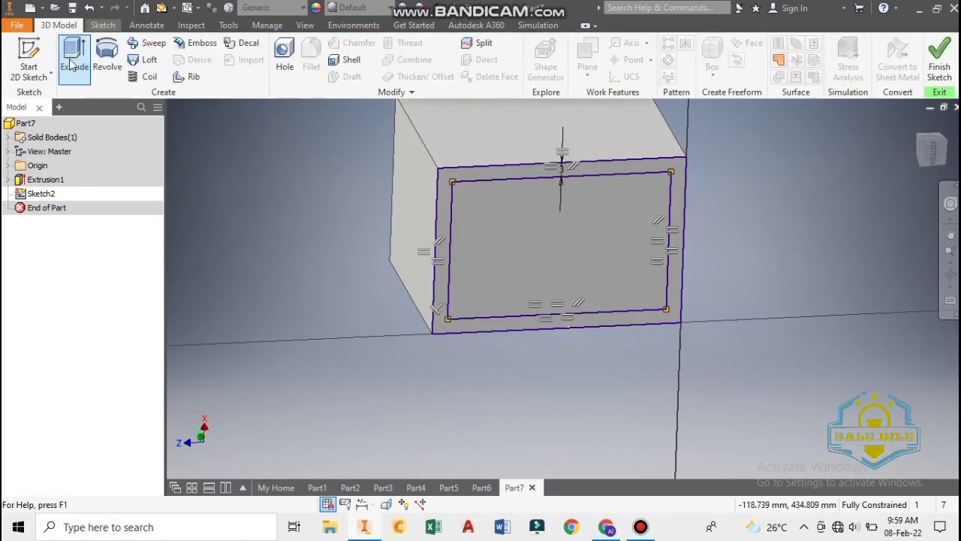
{"action": "left_click", "coordinate": [75, 79]}
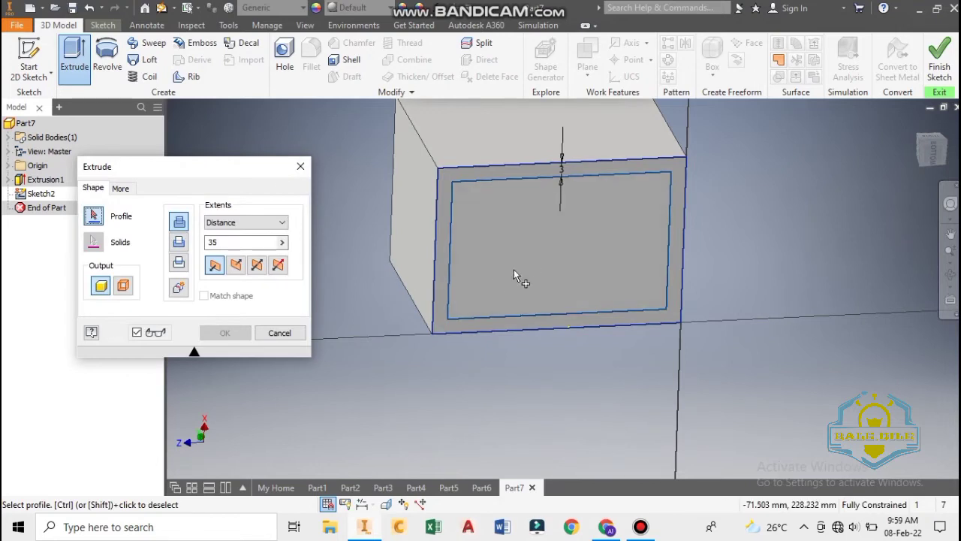
{"action": "left_click", "coordinate": [523, 253]}
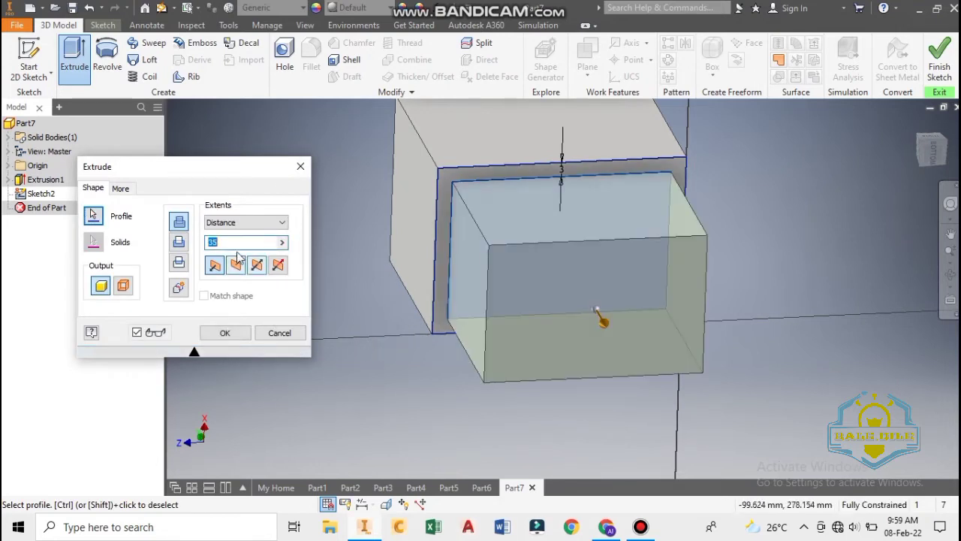
{"action": "left_click", "coordinate": [236, 265]}
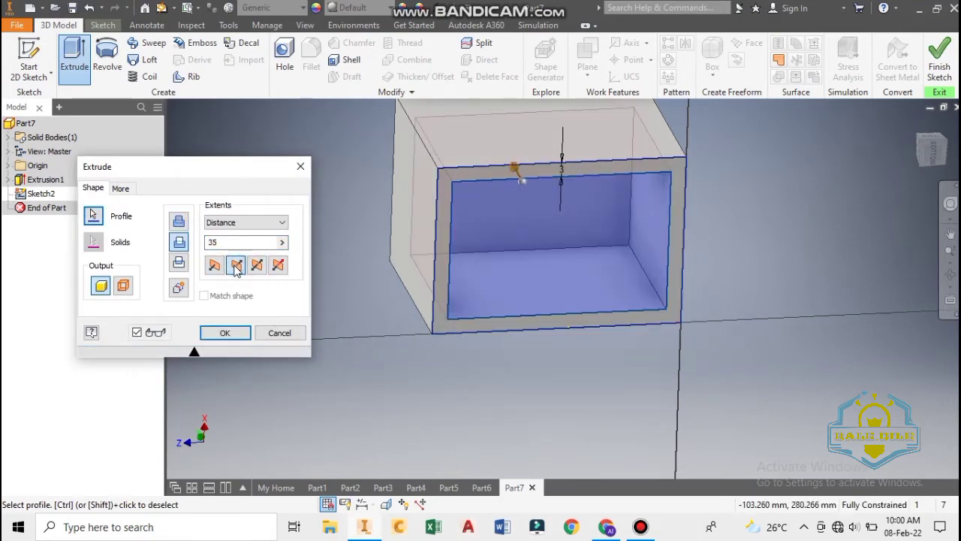
{"action": "left_click", "coordinate": [930, 167]}
{"action": "left_click", "coordinate": [945, 150]}
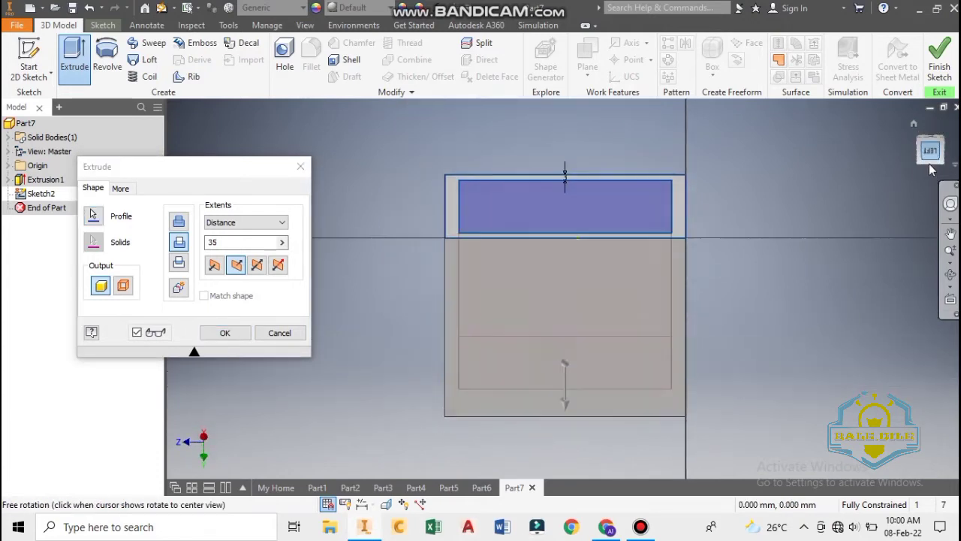
{"action": "left_click", "coordinate": [947, 146]}
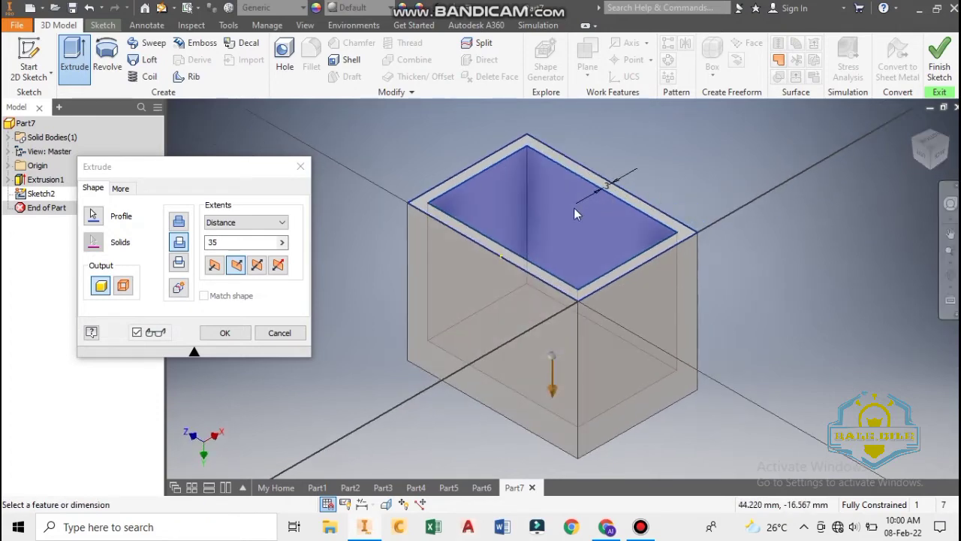
{"action": "left_click", "coordinate": [225, 332]}
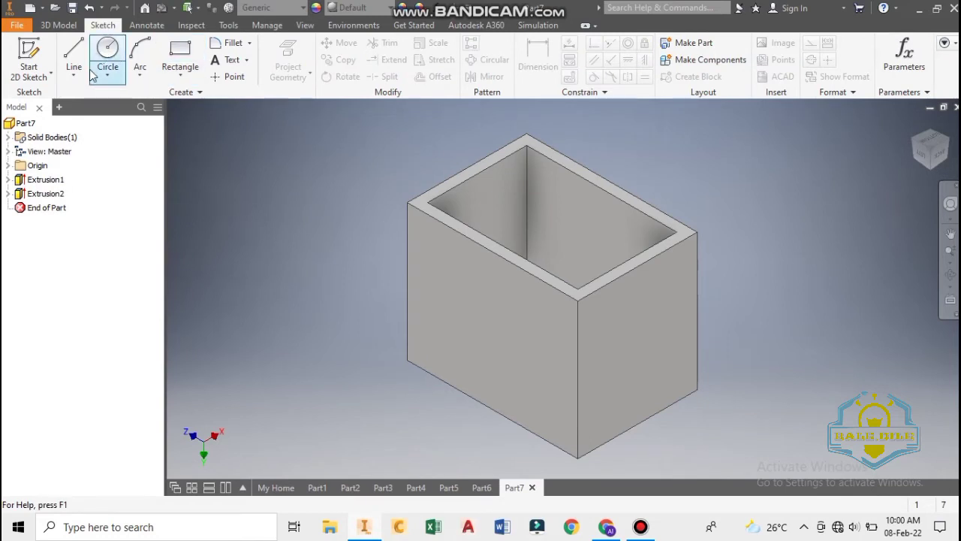
Step: Start a constant 2 mm fillet and select the four outer vertical corner edges of the hollow block
{"action": "left_click", "coordinate": [67, 27]}
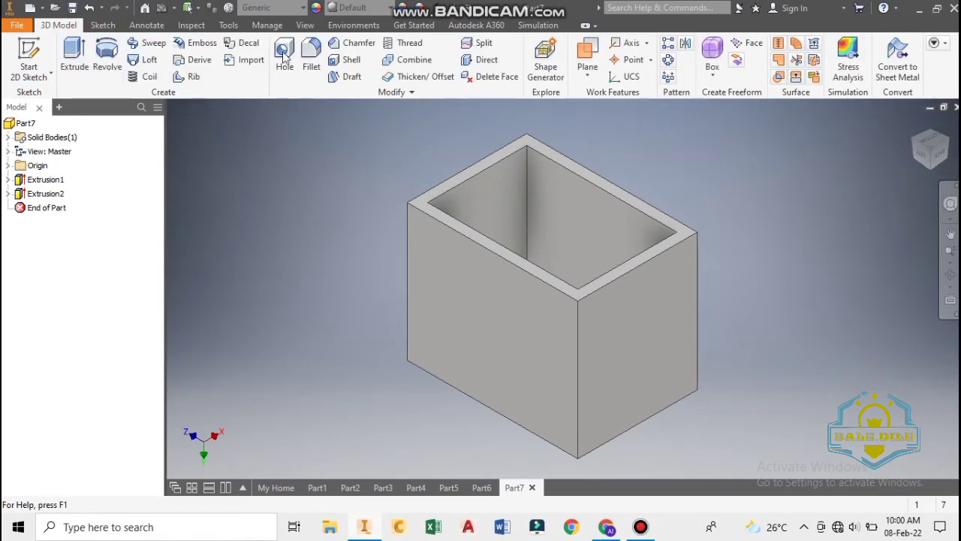
{"action": "left_click", "coordinate": [311, 57]}
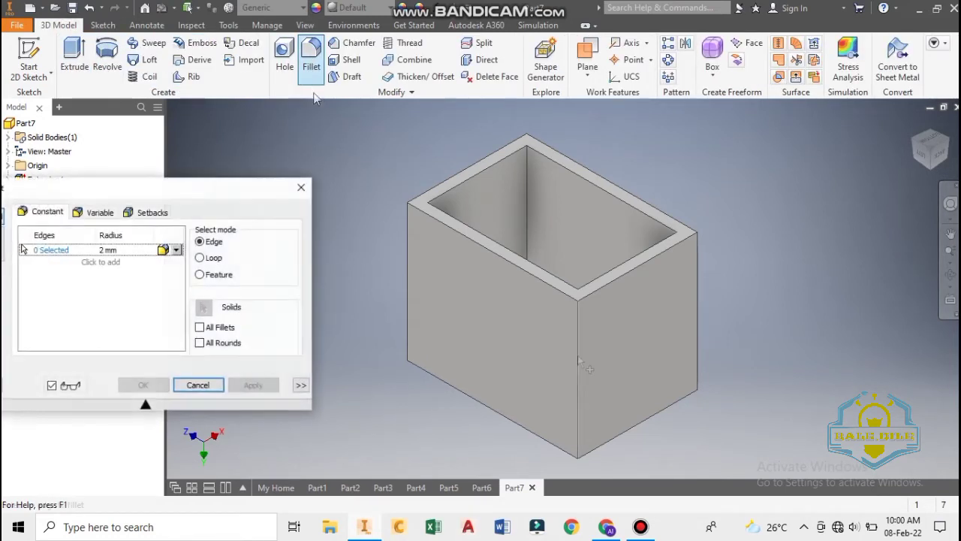
{"action": "left_click", "coordinate": [577, 355]}
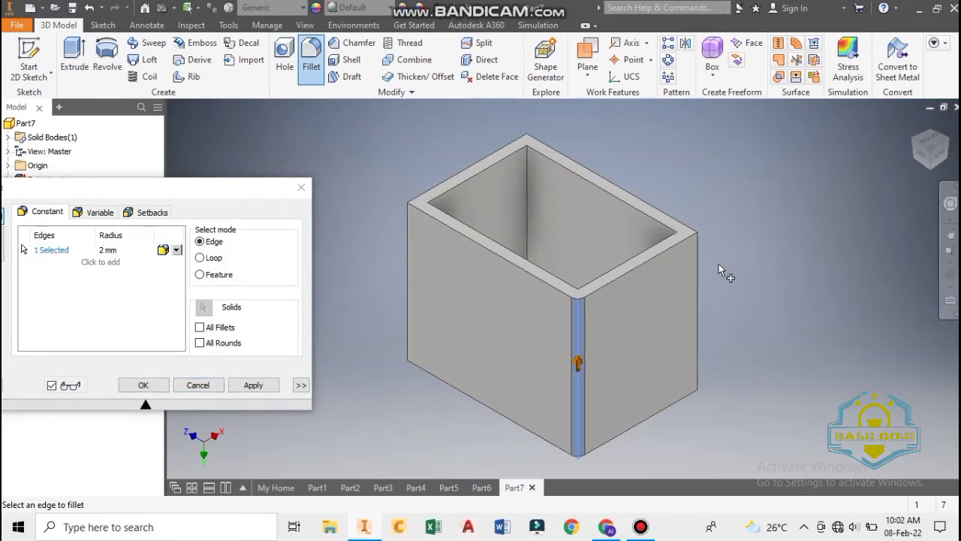
{"action": "left_click", "coordinate": [696, 269]}
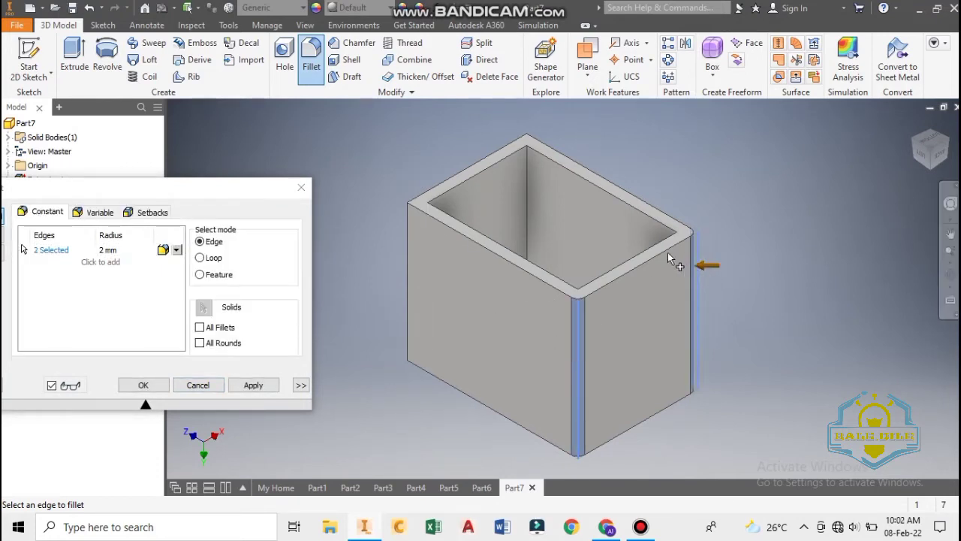
{"action": "left_click", "coordinate": [528, 142]}
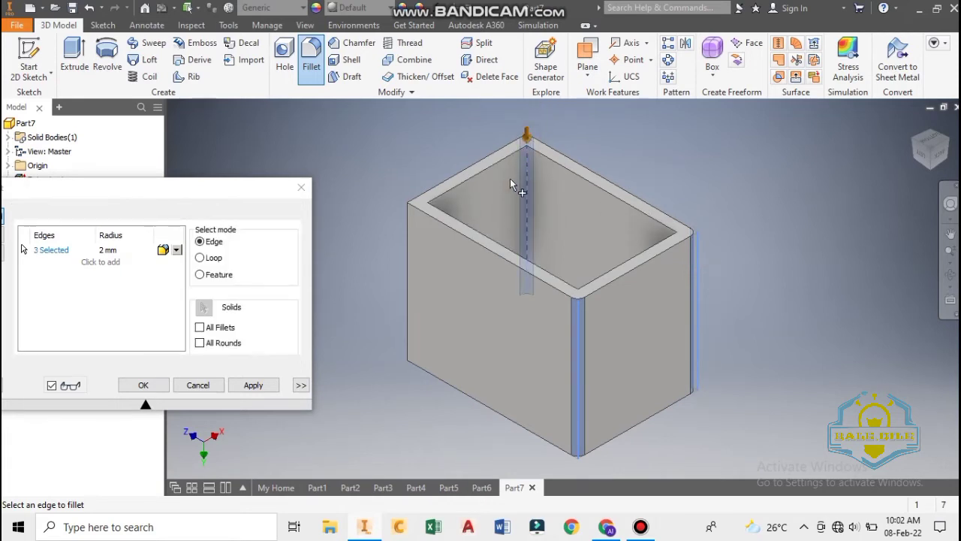
{"action": "left_click", "coordinate": [405, 255]}
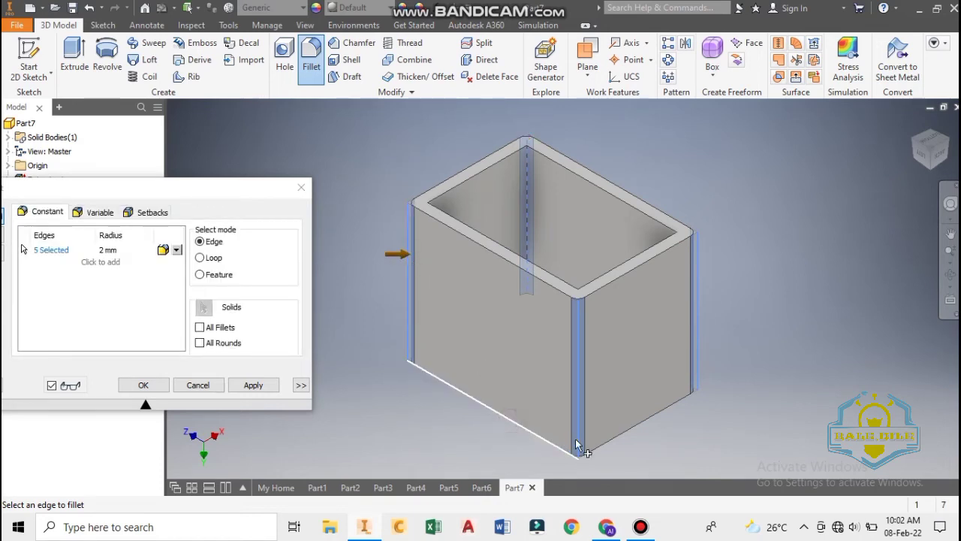
Step: Add the four outer edges around the box's closed end to the 2 mm fillet and apply it
{"action": "left_click", "coordinate": [509, 415]}
{"action": "left_click", "coordinate": [622, 441]}
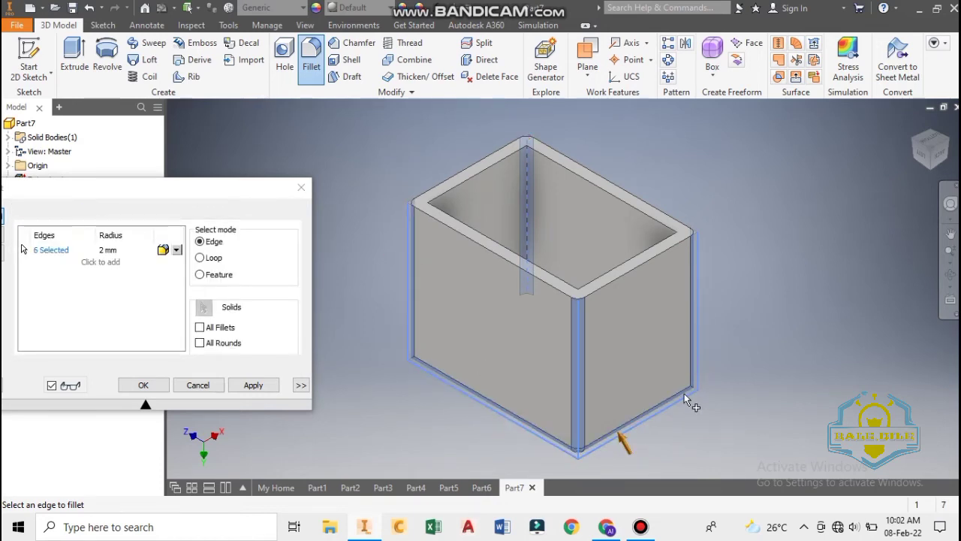
{"action": "left_click", "coordinate": [949, 141]}
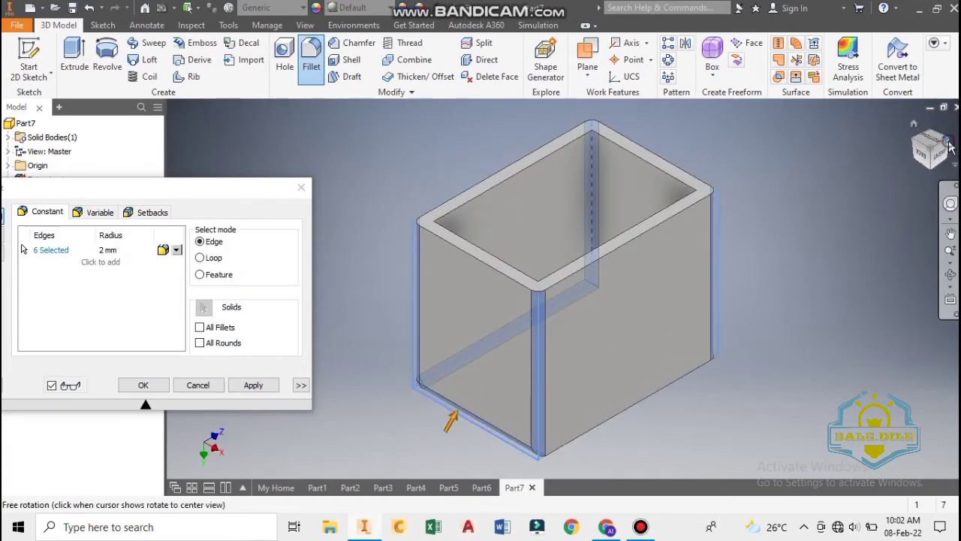
{"action": "left_click", "coordinate": [949, 141]}
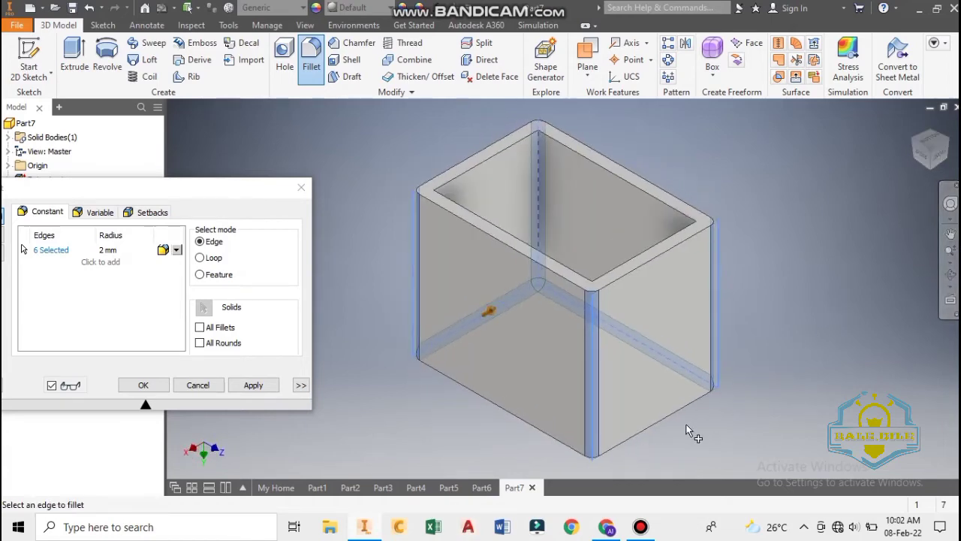
{"action": "left_click", "coordinate": [658, 417]}
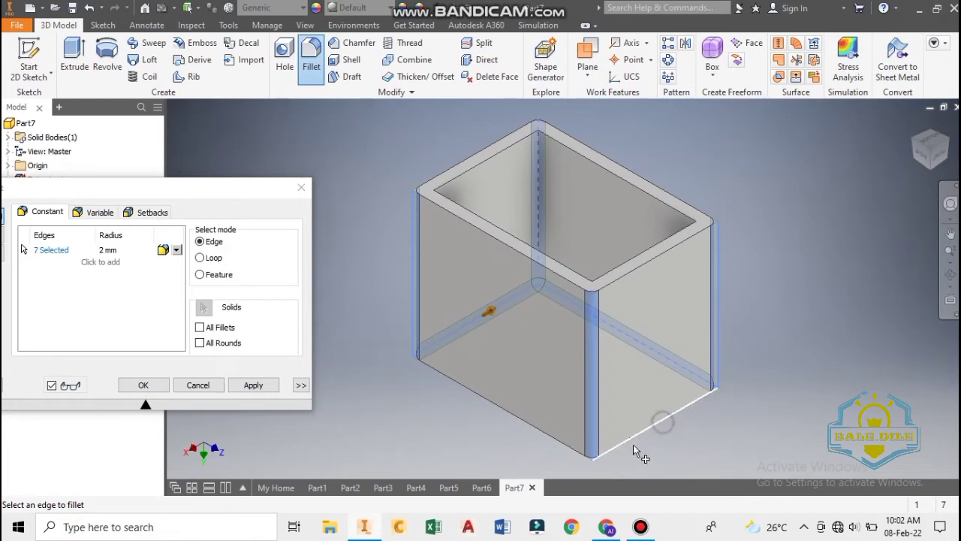
{"action": "left_click", "coordinate": [574, 456]}
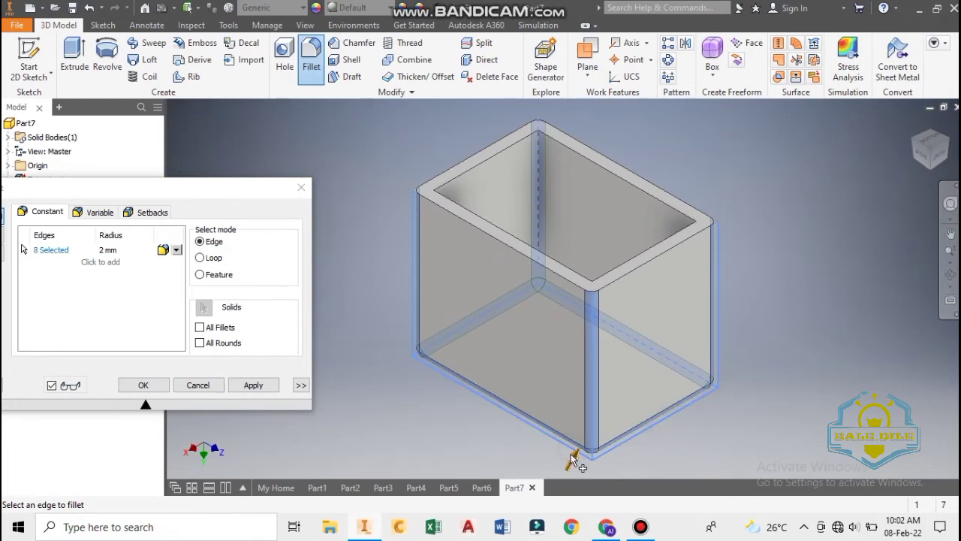
{"action": "left_click", "coordinate": [248, 385]}
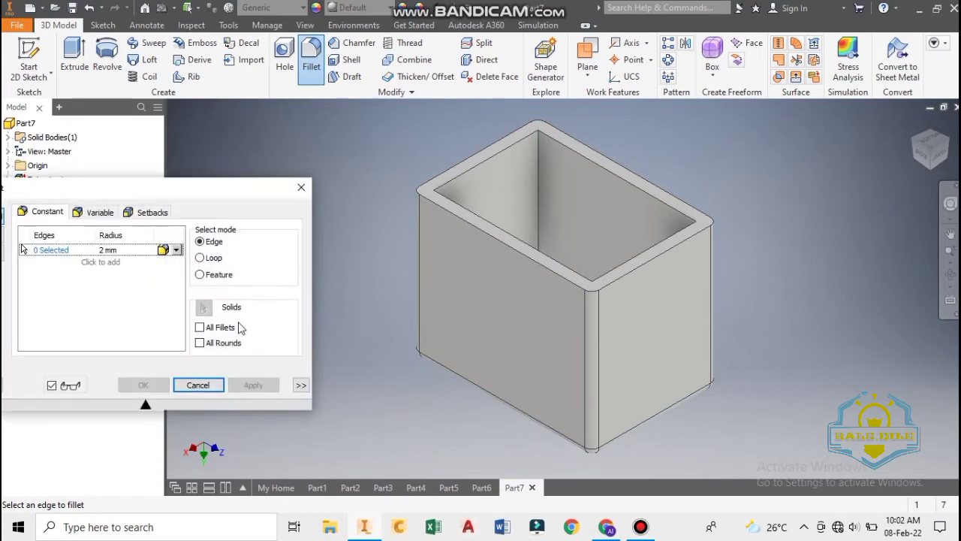
{"action": "left_click", "coordinate": [302, 191]}
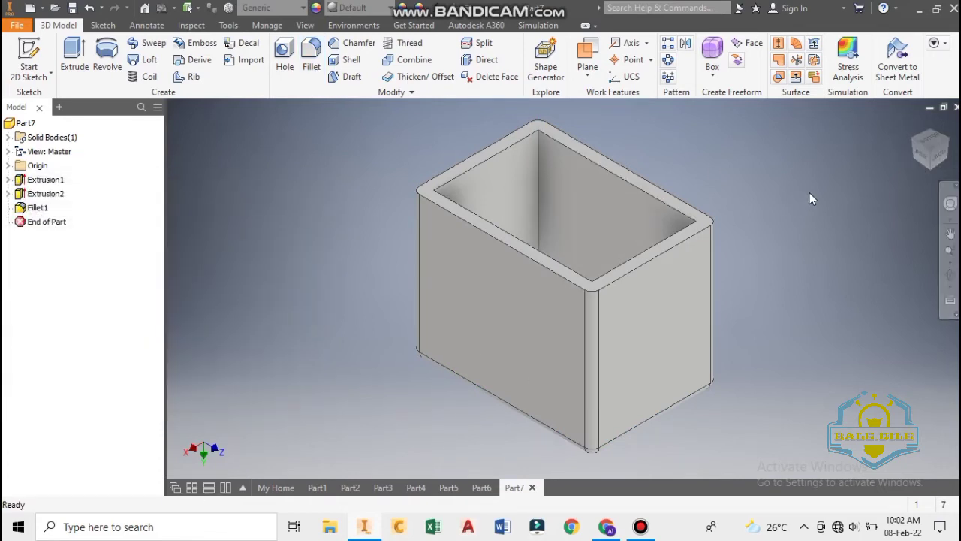
Step: Assign the material Polycarbonate, Smoke to the box and set its appearance to Red
{"action": "key", "text": "F4"}
{"action": "left_click_drag", "start_coordinate": [547, 332], "coordinate": [808, 272]}
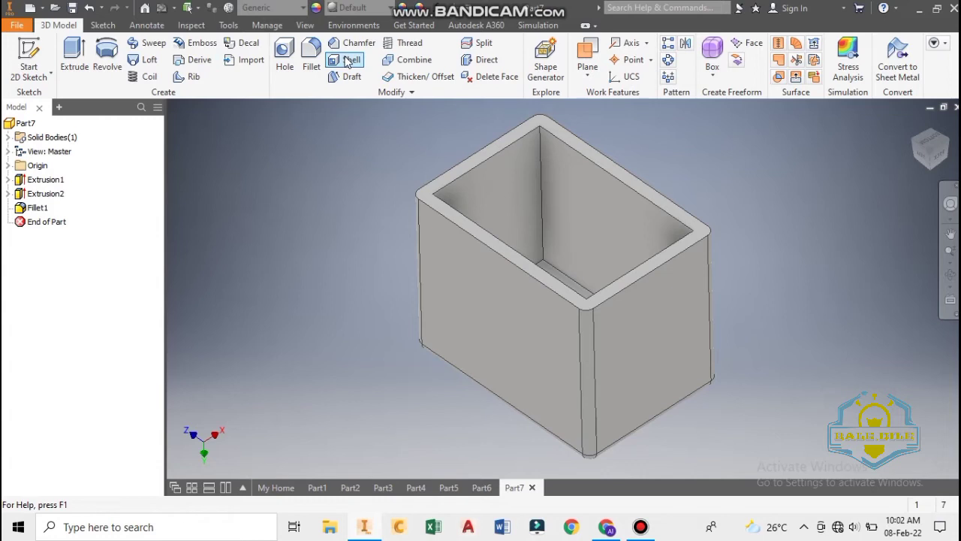
{"action": "left_click", "coordinate": [299, 8]}
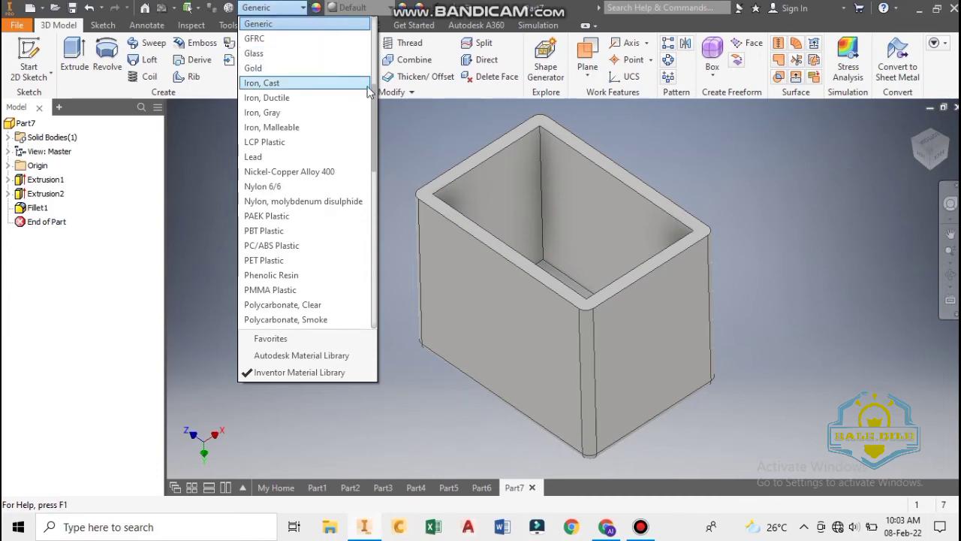
{"action": "scroll", "coordinate": [373, 101], "scroll_direction": "down", "scroll_amount": 2}
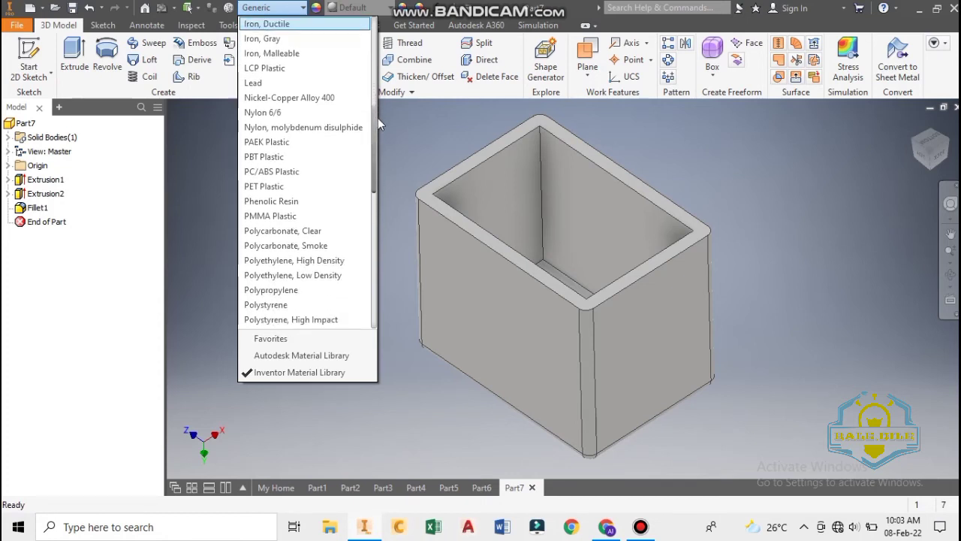
{"action": "left_click", "coordinate": [283, 248]}
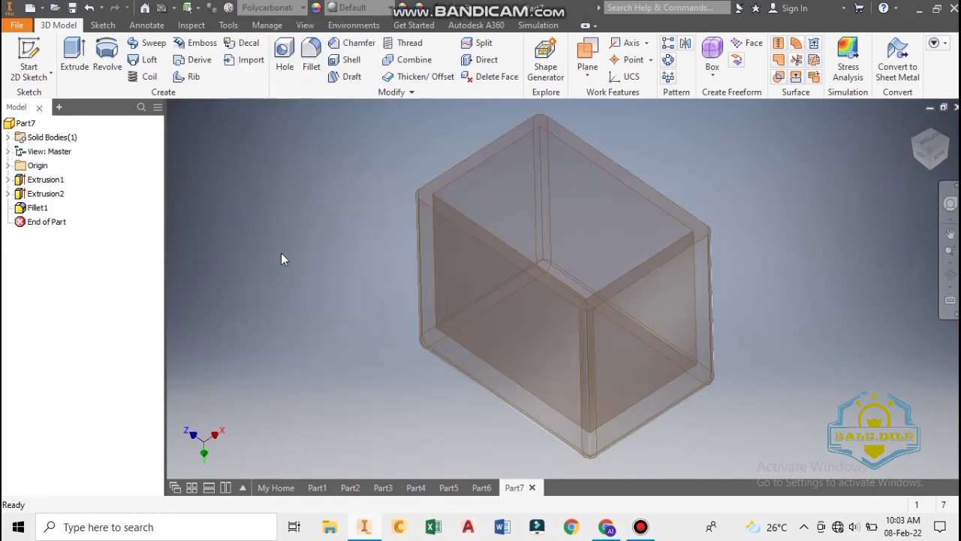
{"action": "left_click", "coordinate": [302, 9]}
{"action": "left_click", "coordinate": [349, 53]}
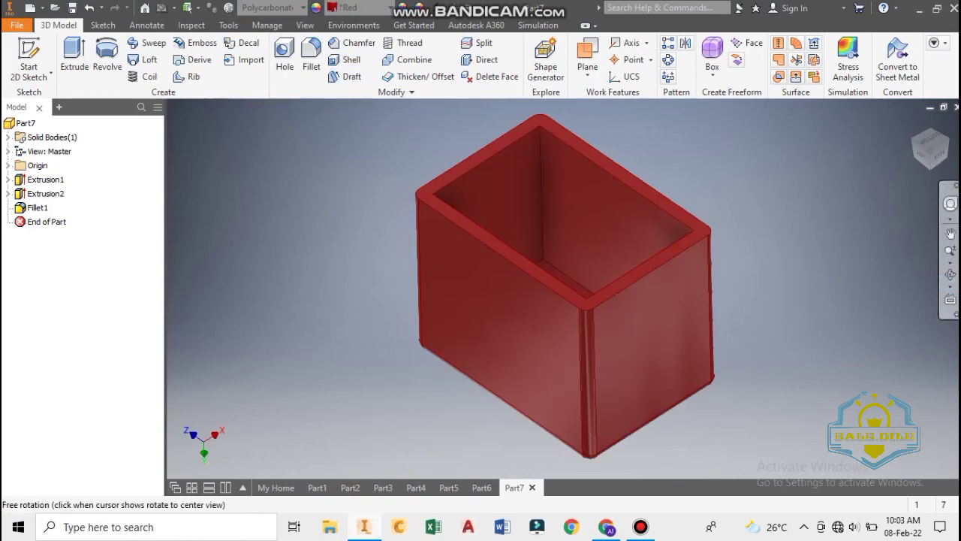
Step: Examine the finished red box from several sides, including its open cavity and filleted outer edges
{"action": "left_click", "coordinate": [949, 274]}
{"action": "left_click_drag", "start_coordinate": [677, 322], "coordinate": [912, 214]}
{"action": "left_click_drag", "start_coordinate": [628, 398], "coordinate": [629, 361]}
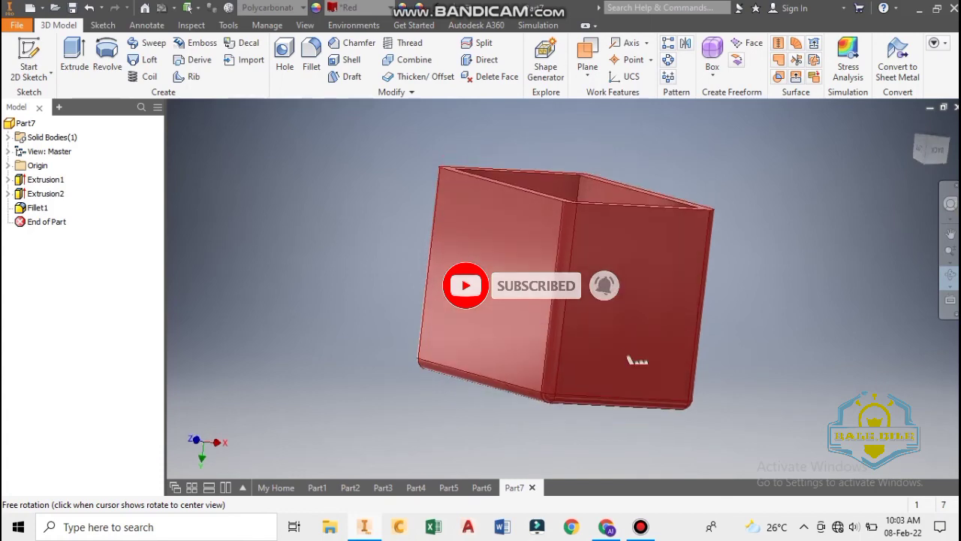
{"action": "left_click_drag", "start_coordinate": [651, 298], "coordinate": [673, 292]}
{"action": "left_click_drag", "start_coordinate": [706, 274], "coordinate": [755, 358]}
{"action": "key", "text": "F2"}
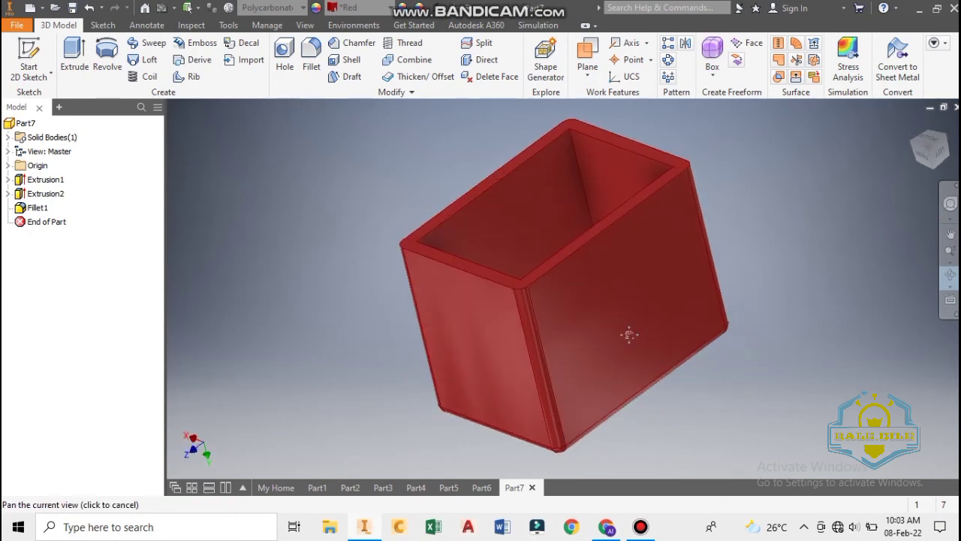
{"action": "left_click_drag", "start_coordinate": [626, 335], "coordinate": [679, 337]}
{"action": "key", "text": "F4"}
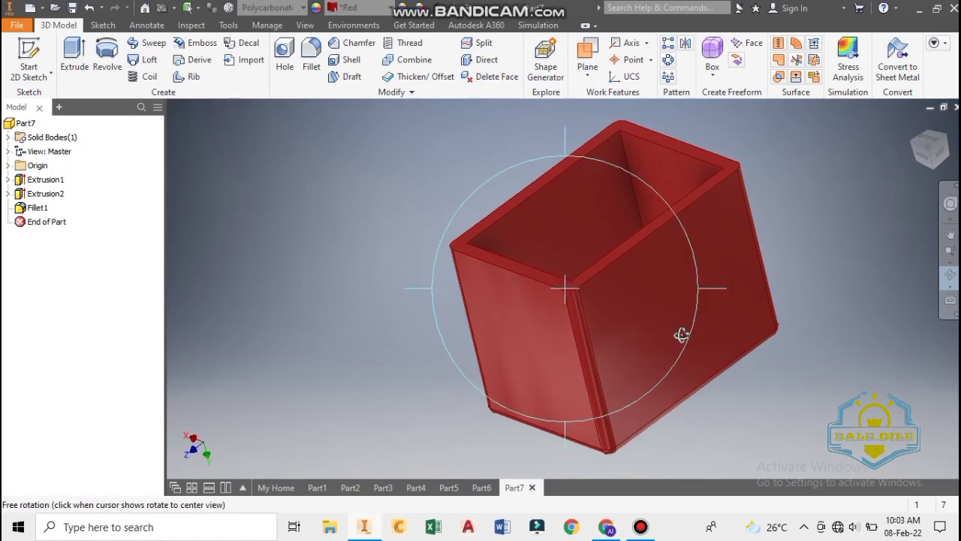
{"action": "right_click", "coordinate": [747, 400]}
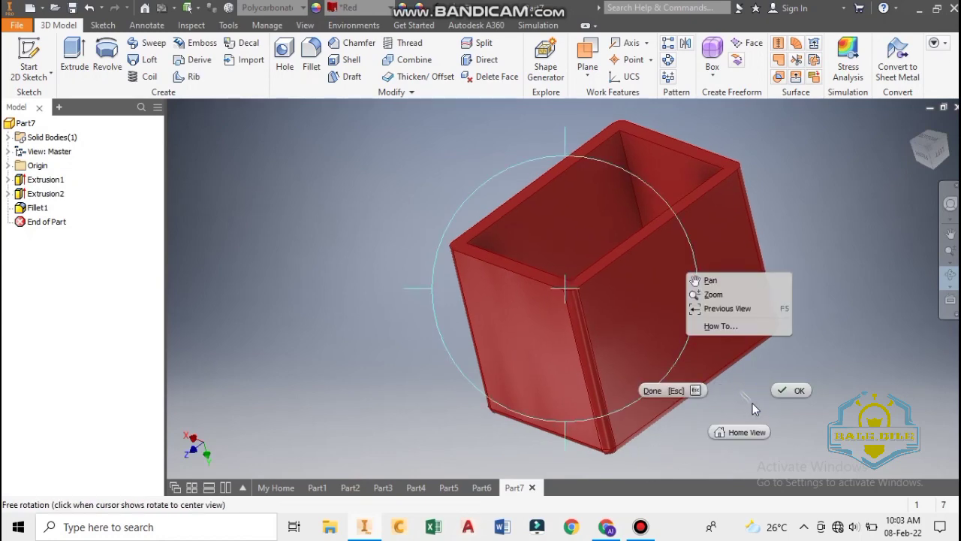